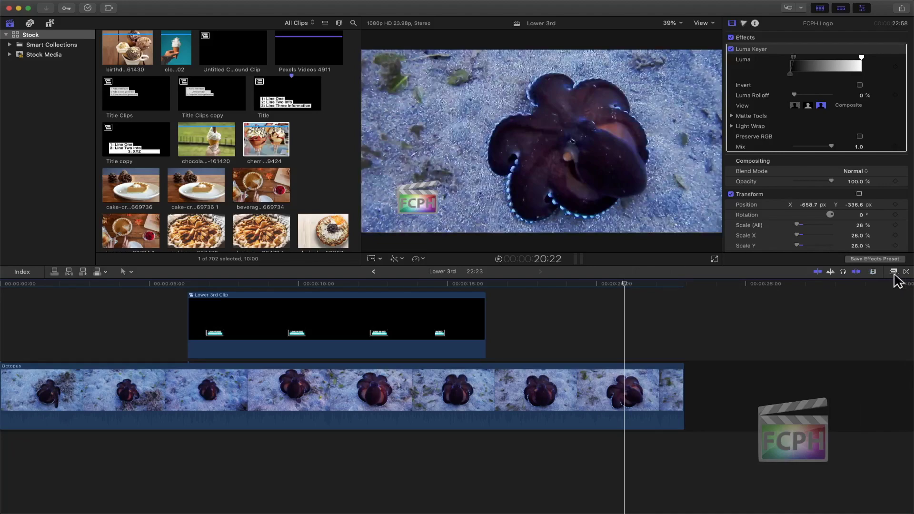
Step: Show the Effects browser and select the Octopus clip in the timeline
{"action": "left_click", "coordinate": [893, 271]}
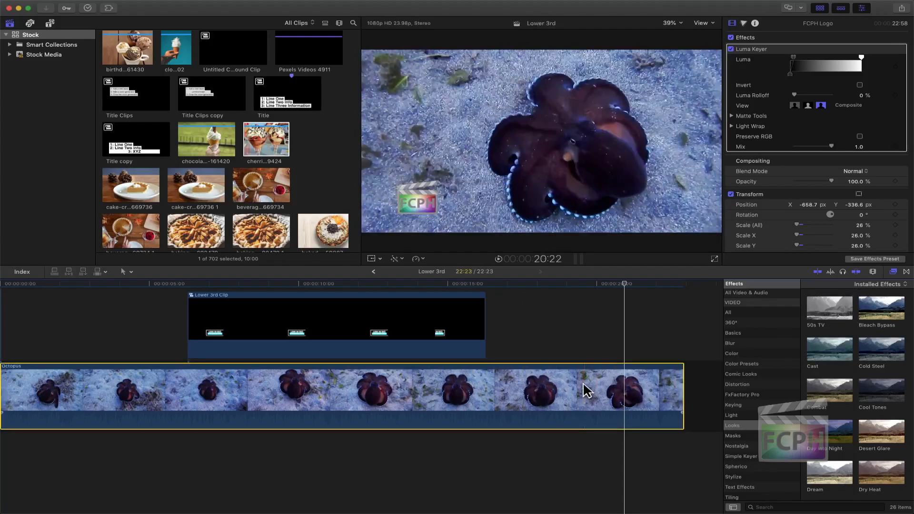
{"action": "left_click", "coordinate": [630, 400]}
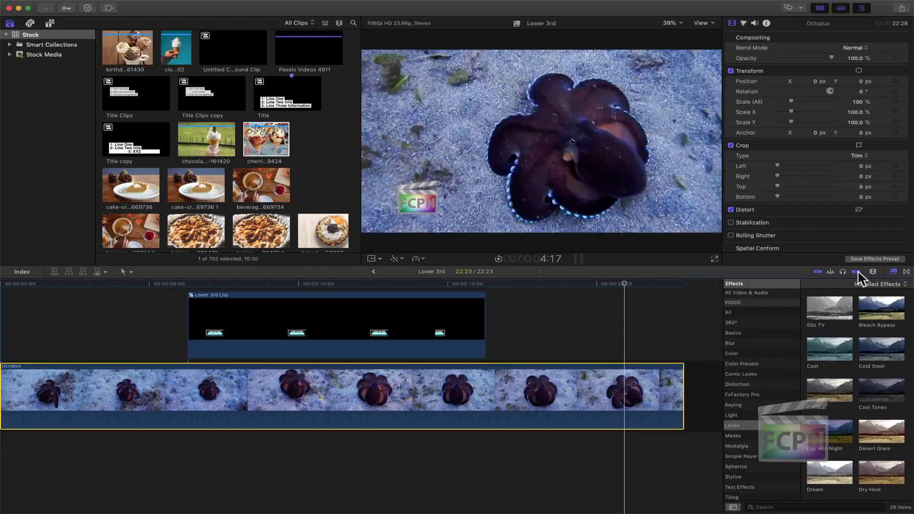
Step: Try the 50s TV look on the Octopus clip with Amount 58.87 and Brightness 81.61, and remove it
{"action": "left_click_drag", "start_coordinate": [831, 308], "coordinate": [640, 402]}
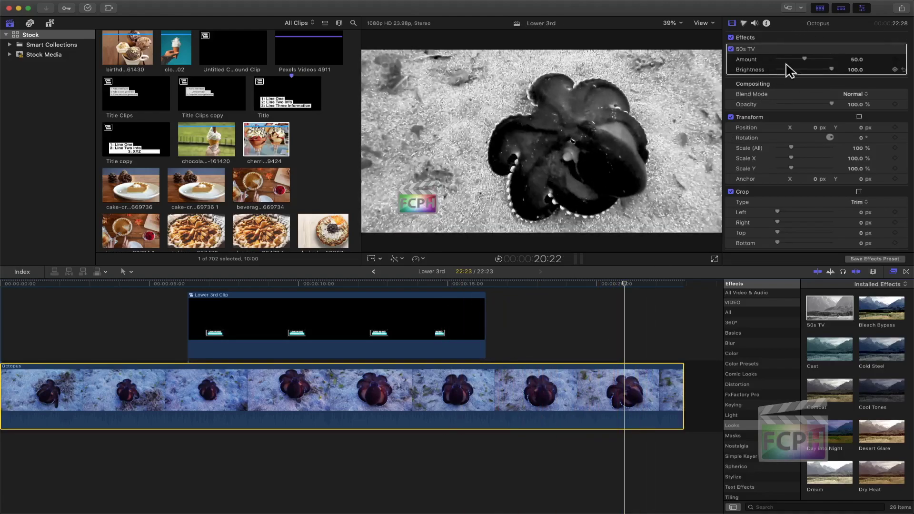
{"action": "mouse_move", "coordinate": [806, 58]}
{"action": "left_mouse_down"}
{"action": "mouse_move", "coordinate": [791, 57]}
{"action": "mouse_move", "coordinate": [827, 70]}
{"action": "mouse_move", "coordinate": [811, 70]}
{"action": "left_mouse_up"}
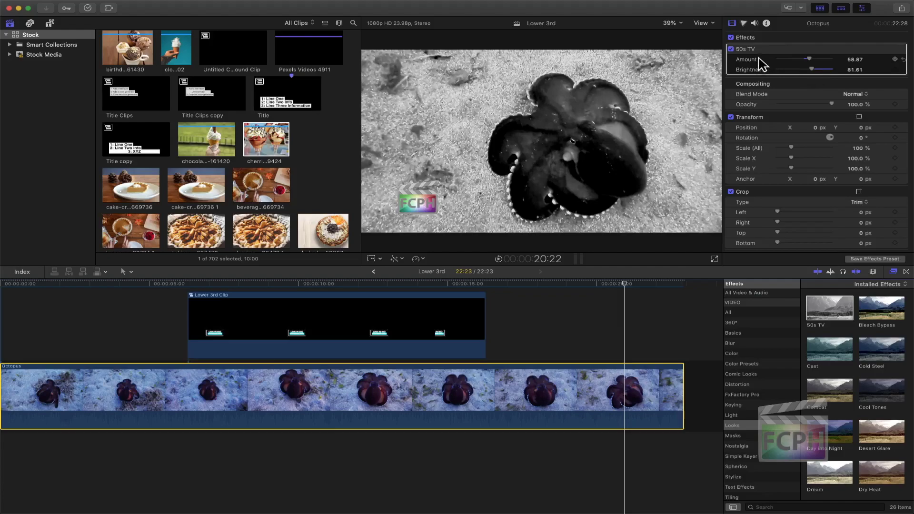
{"action": "left_click", "coordinate": [755, 54]}
{"action": "key", "text": "Delete"}
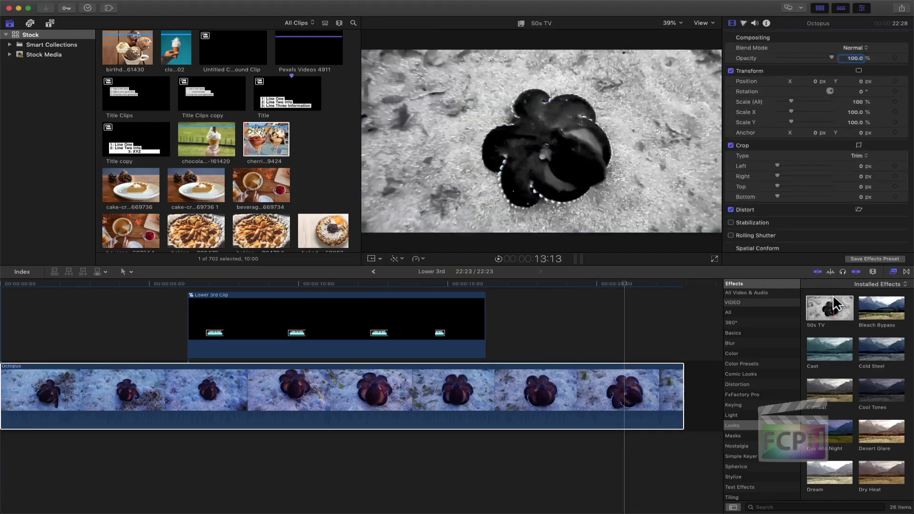
Step: Try the Bleach Bypass look on the Octopus clip with Amount 69.1, toggle Match iMovie off and on, and remove the effect
{"action": "left_click", "coordinate": [888, 312]}
{"action": "left_click_drag", "start_coordinate": [889, 312], "coordinate": [635, 373]}
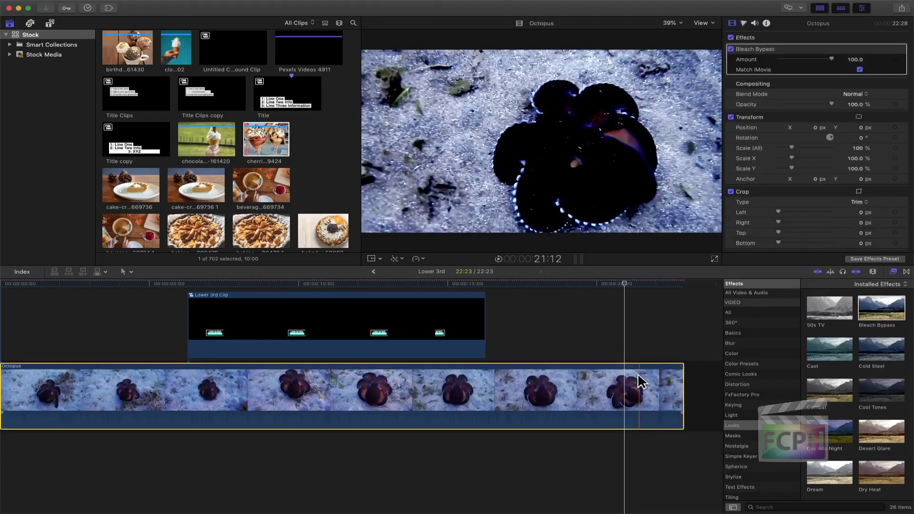
{"action": "mouse_move", "coordinate": [830, 60]}
{"action": "left_mouse_down"}
{"action": "mouse_move", "coordinate": [795, 59]}
{"action": "mouse_move", "coordinate": [816, 60]}
{"action": "left_mouse_up"}
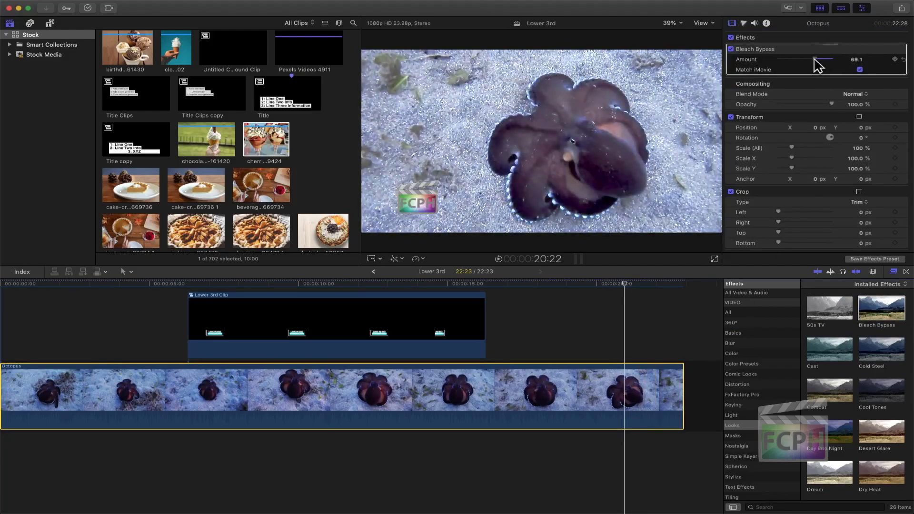
{"action": "left_click", "coordinate": [860, 70]}
{"action": "left_click", "coordinate": [860, 70]}
{"action": "left_click", "coordinate": [860, 70]}
{"action": "left_click", "coordinate": [860, 70]}
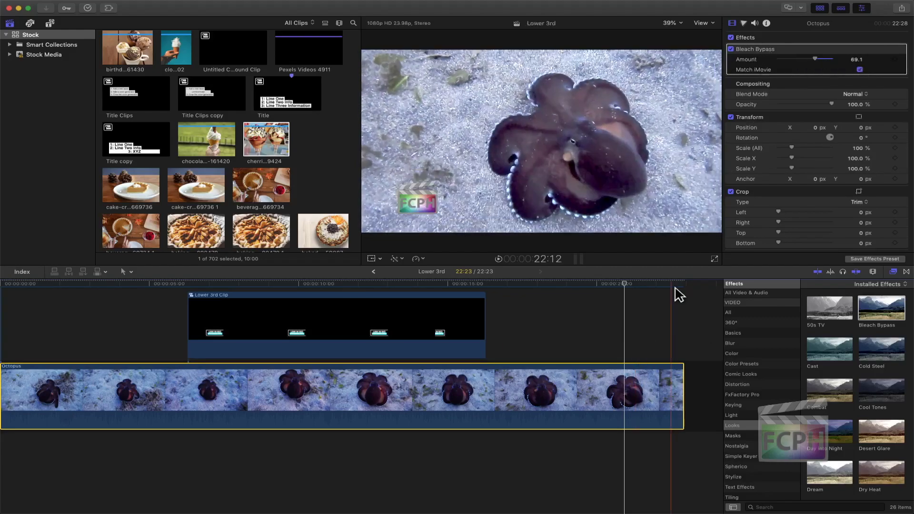
{"action": "left_click", "coordinate": [750, 50]}
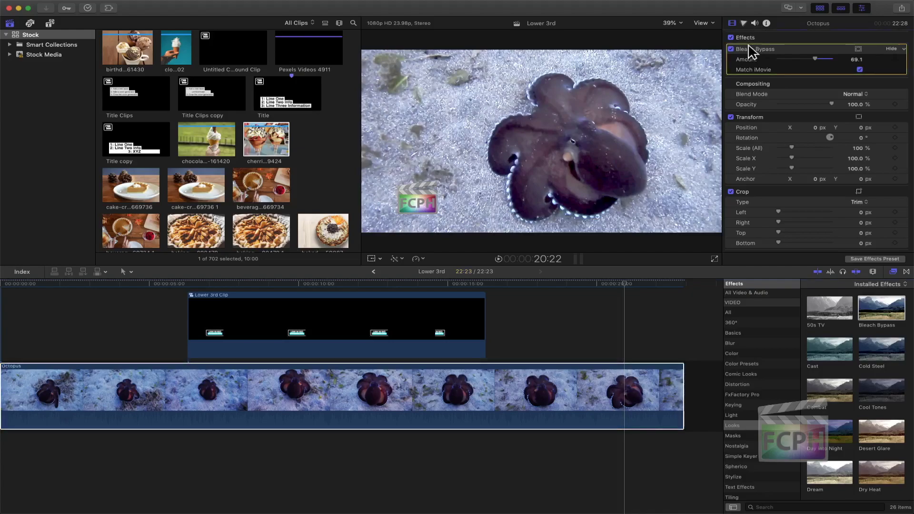
{"action": "key", "text": "Delete"}
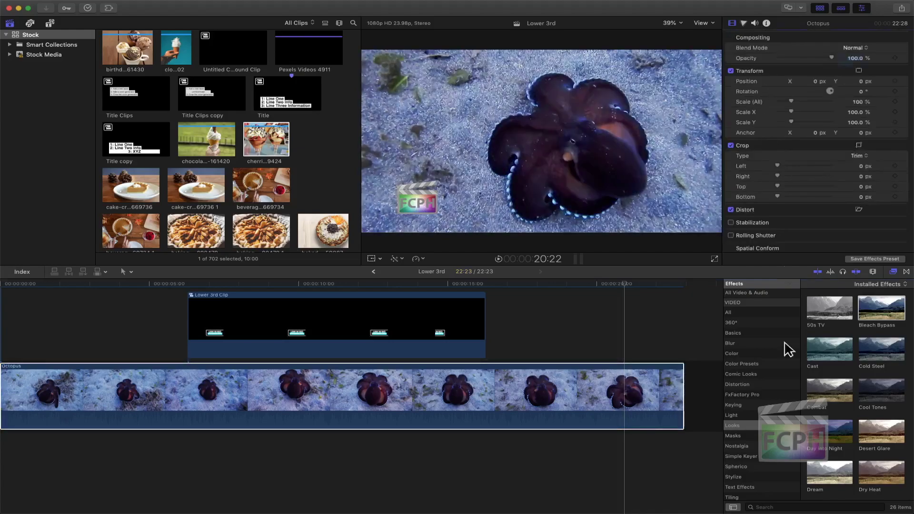
Step: Try the Dream look on the Octopus clip with Amount 92.54, and delete the effect
{"action": "scroll", "coordinate": [822, 361], "scroll_direction": "down", "scroll_amount": 3}
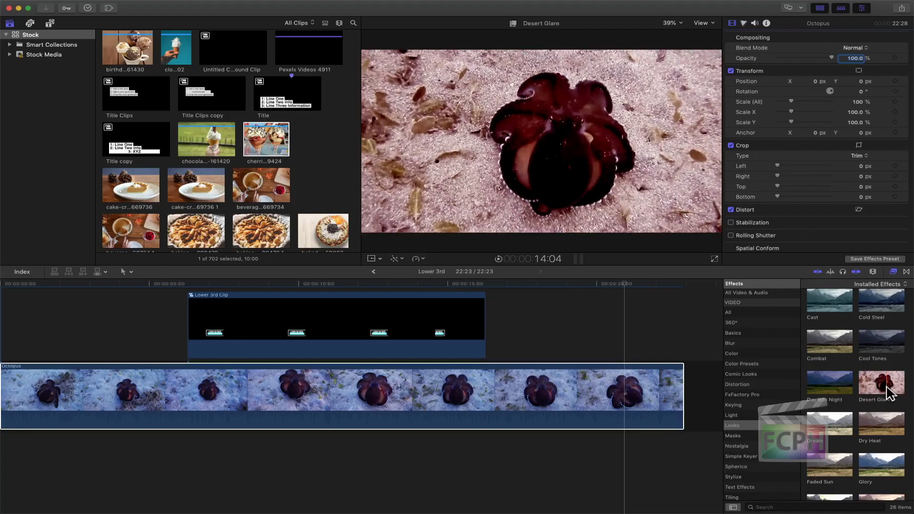
{"action": "left_click", "coordinate": [815, 425]}
{"action": "left_click_drag", "start_coordinate": [816, 425], "coordinate": [623, 388]}
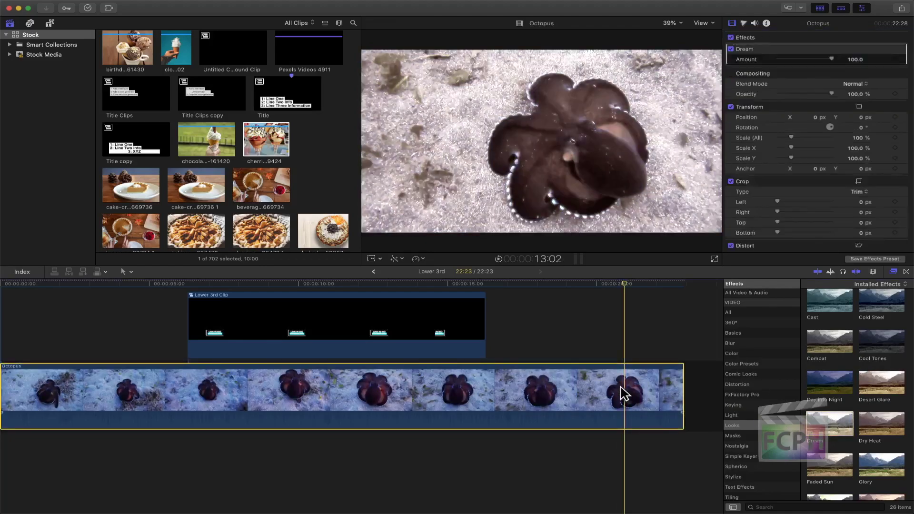
{"action": "mouse_move", "coordinate": [828, 61]}
{"action": "left_mouse_down"}
{"action": "mouse_move", "coordinate": [798, 64]}
{"action": "mouse_move", "coordinate": [838, 62]}
{"action": "mouse_move", "coordinate": [797, 60]}
{"action": "mouse_move", "coordinate": [828, 60]}
{"action": "left_mouse_up"}
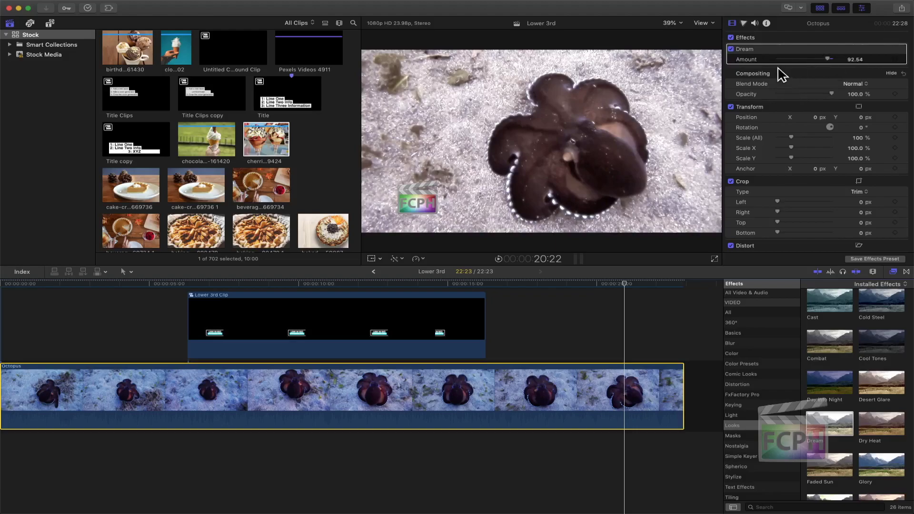
{"action": "left_click", "coordinate": [763, 50]}
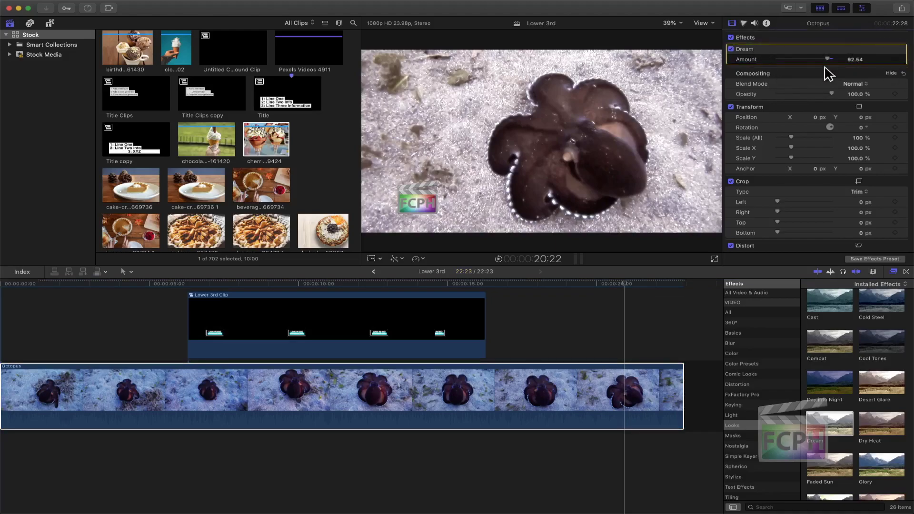
{"action": "key", "text": "Delete"}
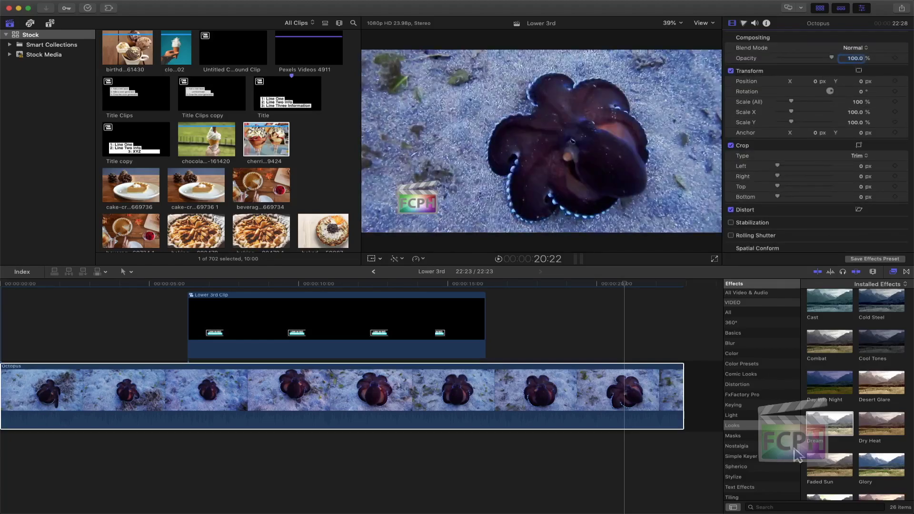
Step: Apply the Faded Sun look to the Octopus clip and set its Amount to 74.13 and Brightness to 2.69
{"action": "scroll", "coordinate": [847, 357], "scroll_direction": "down", "scroll_amount": 3}
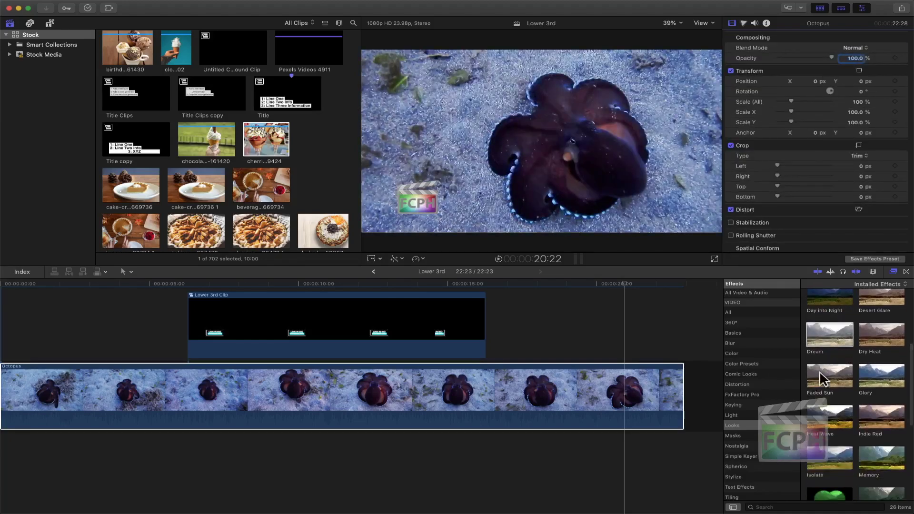
{"action": "left_click", "coordinate": [828, 381]}
{"action": "right_click", "coordinate": [830, 380]}
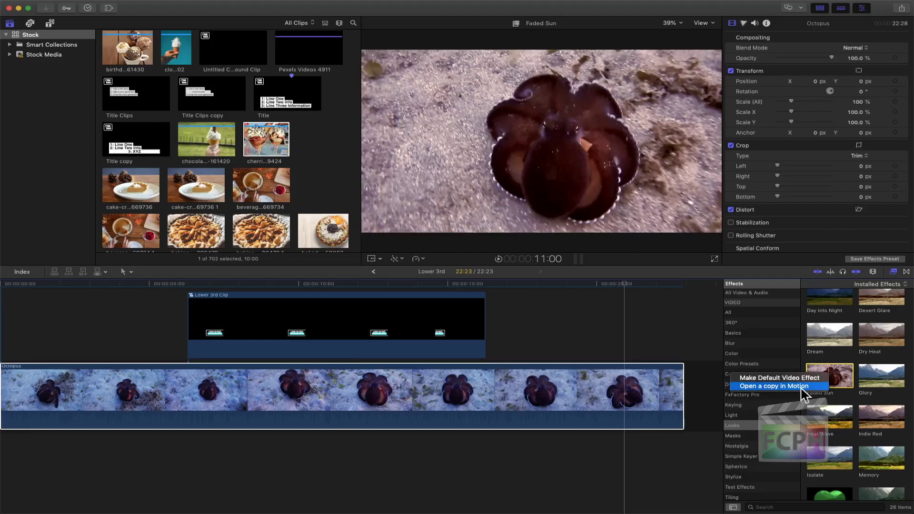
{"action": "left_click", "coordinate": [839, 366]}
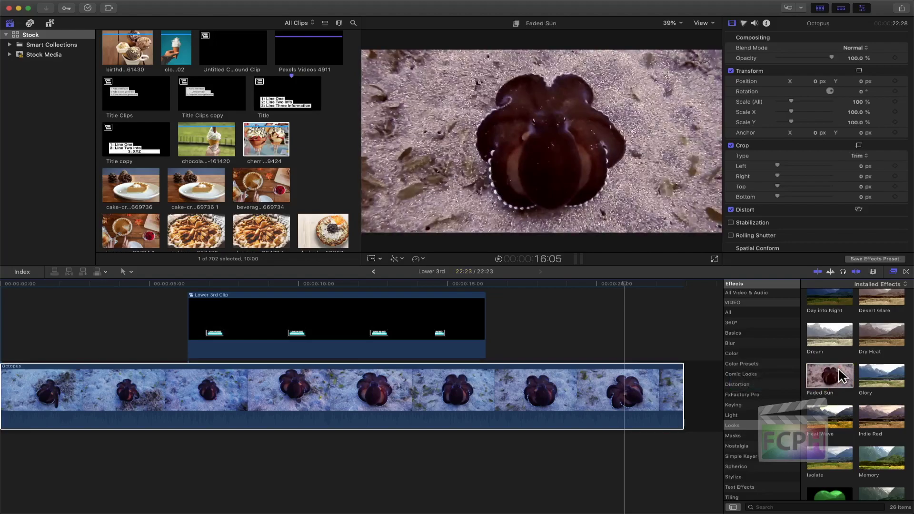
{"action": "left_click_drag", "start_coordinate": [845, 377], "coordinate": [626, 393]}
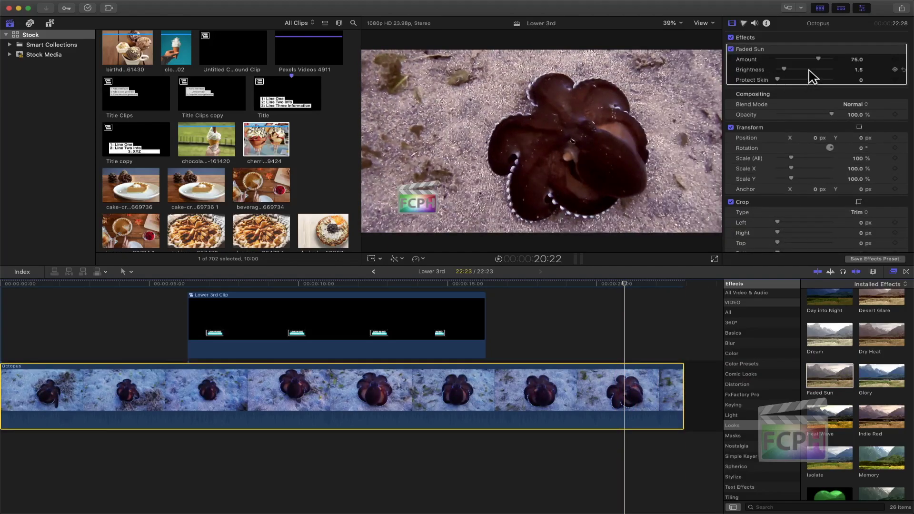
{"action": "left_click_drag", "start_coordinate": [819, 60], "coordinate": [769, 81]}
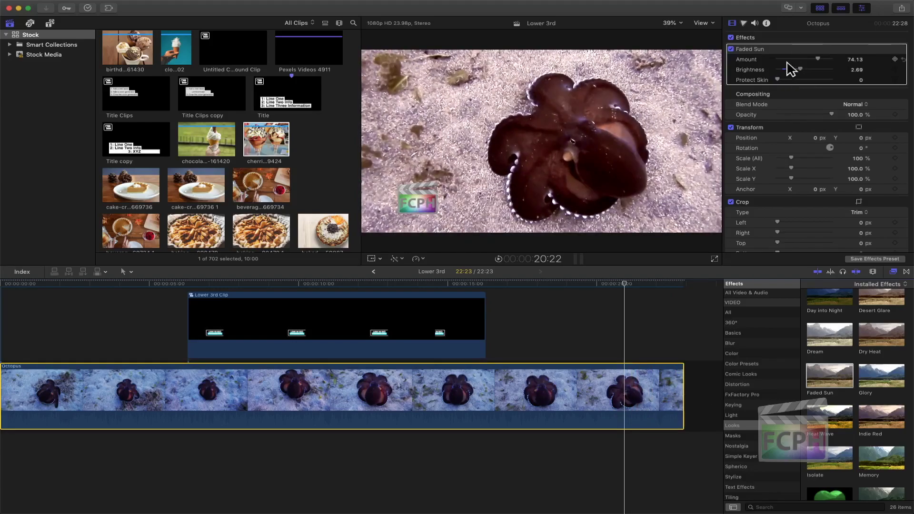
Step: Open a copy of the Faded Sun effect in Motion and inspect the rig's Amount, Brightness and Protect Skin controls
{"action": "right_click", "coordinate": [827, 380]}
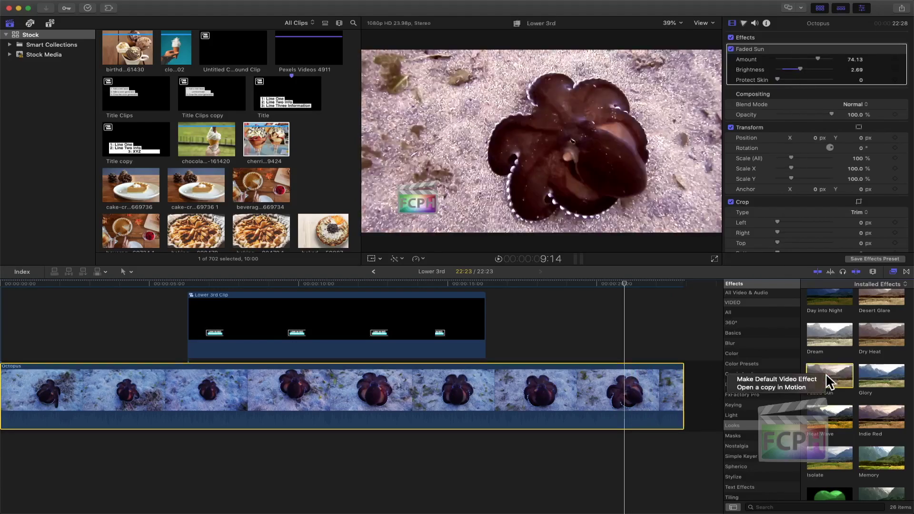
{"action": "left_click", "coordinate": [801, 388]}
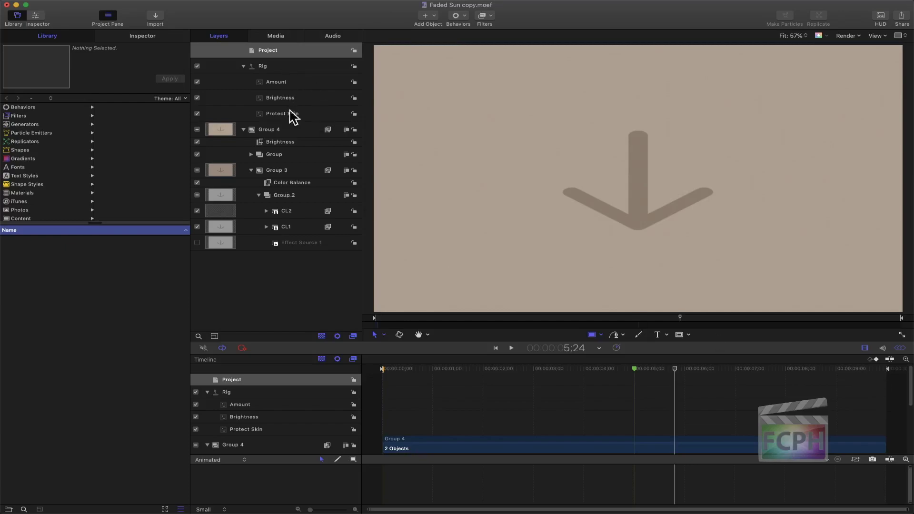
{"action": "left_click", "coordinate": [292, 82]}
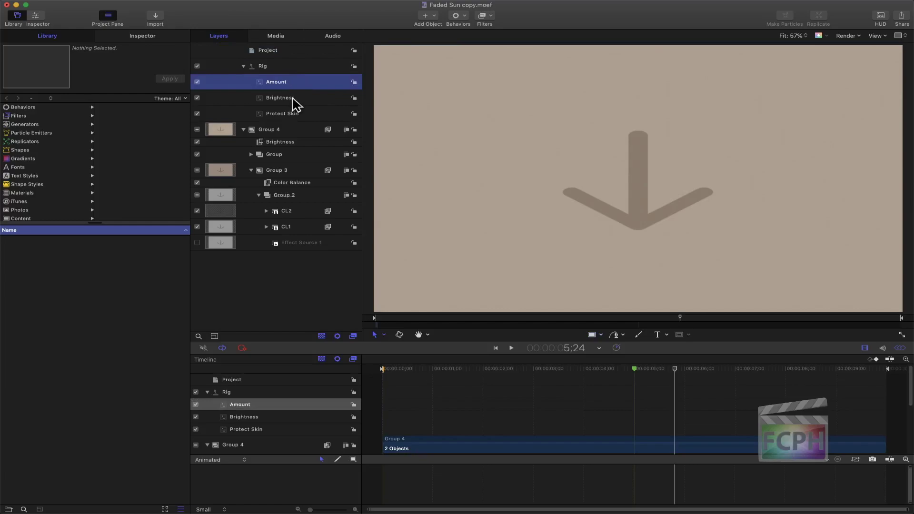
{"action": "left_click", "coordinate": [293, 98]}
{"action": "left_click", "coordinate": [297, 114]}
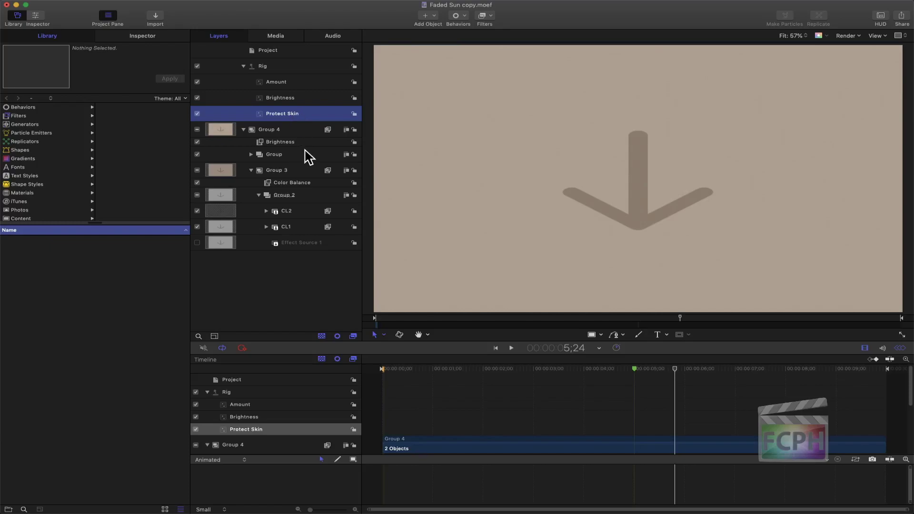
Step: Change the Shadows, Midtones and Highlights colors of Group 3's Color Balance filter to shades of green
{"action": "left_click", "coordinate": [300, 185]}
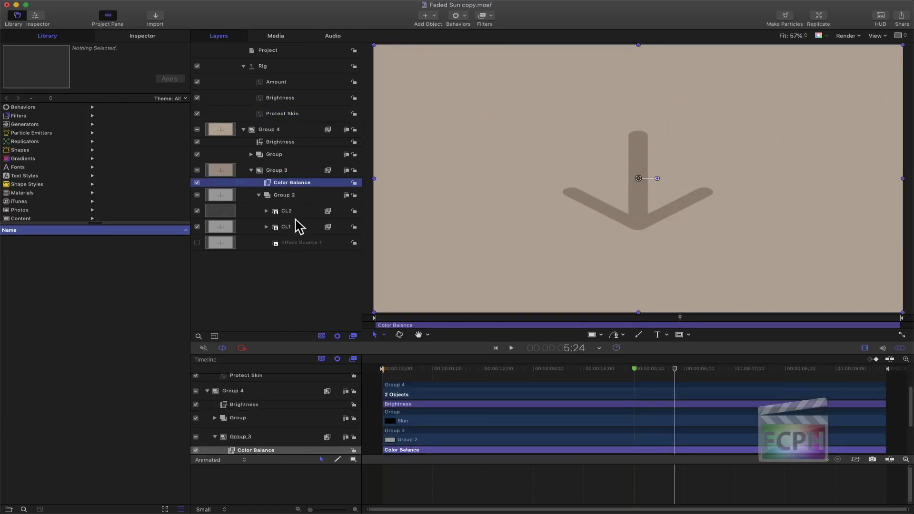
{"action": "left_click", "coordinate": [152, 38]}
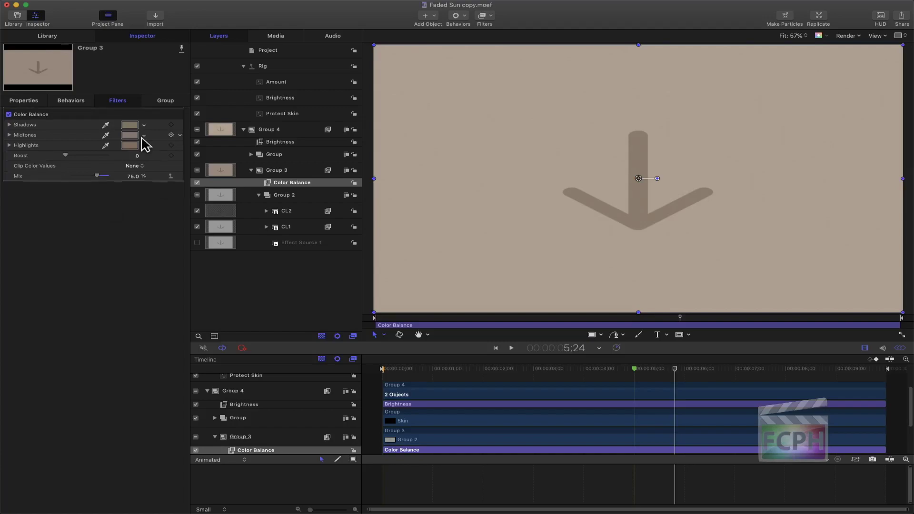
{"action": "left_click", "coordinate": [129, 126]}
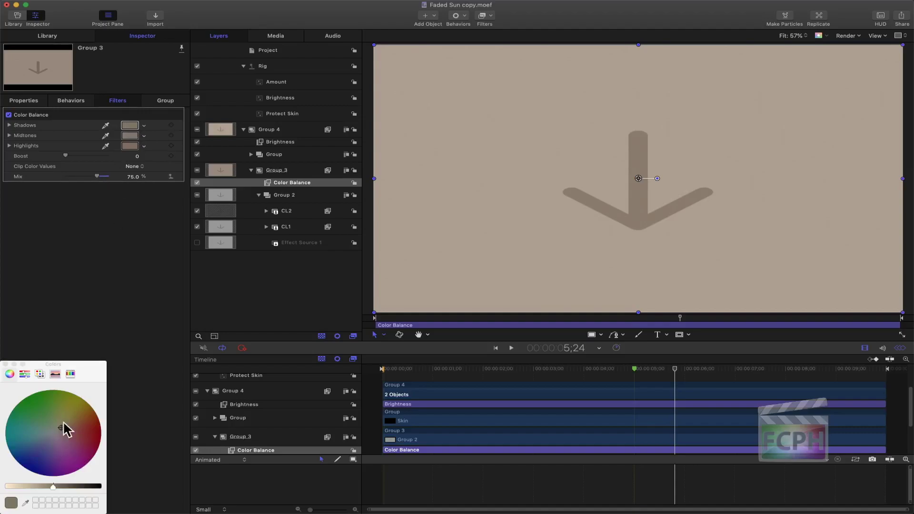
{"action": "left_click_drag", "start_coordinate": [65, 428], "coordinate": [31, 395]}
{"action": "left_click", "coordinate": [129, 136]}
{"action": "left_click_drag", "start_coordinate": [39, 432], "coordinate": [14, 409]}
{"action": "left_click", "coordinate": [129, 146]}
{"action": "left_click", "coordinate": [35, 398]}
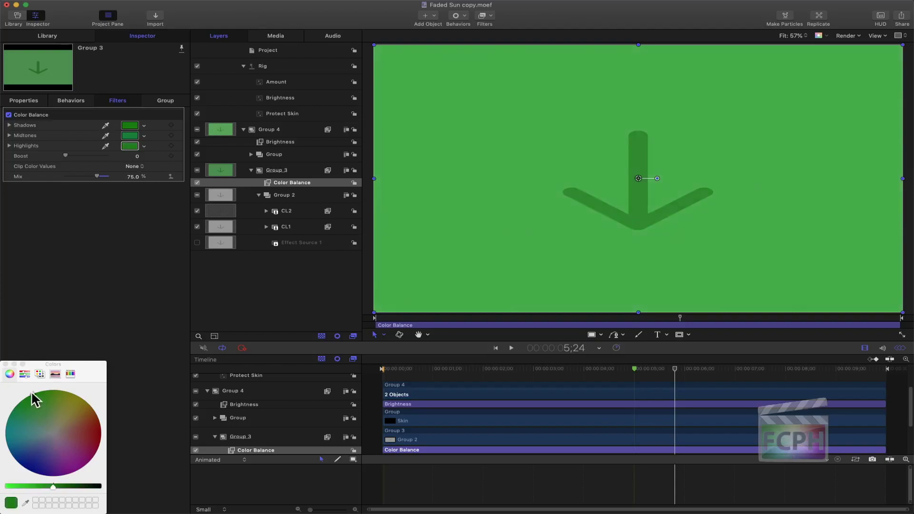
{"action": "left_click", "coordinate": [6, 364]}
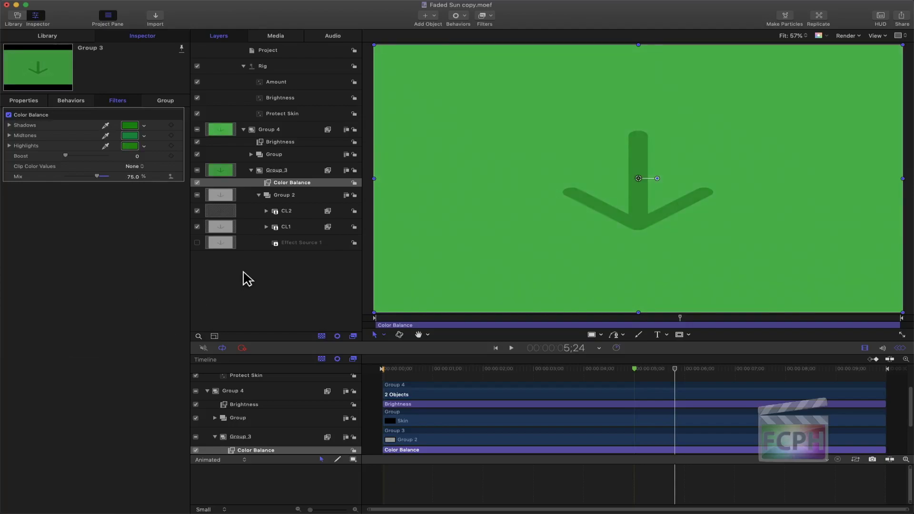
Step: Save the modified effect as a duplicate and publish it as a template named Faded Green in the Looks category
{"action": "key", "text": "super+s"}
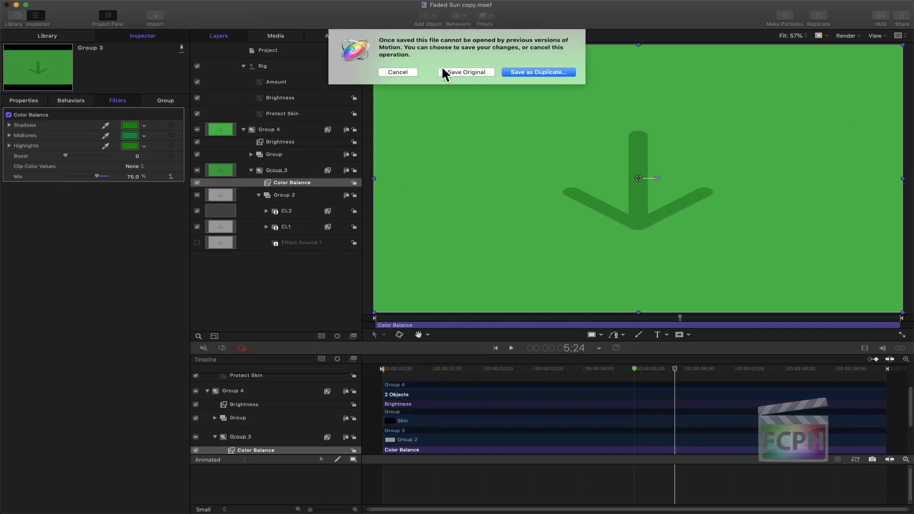
{"action": "left_click", "coordinate": [557, 72]}
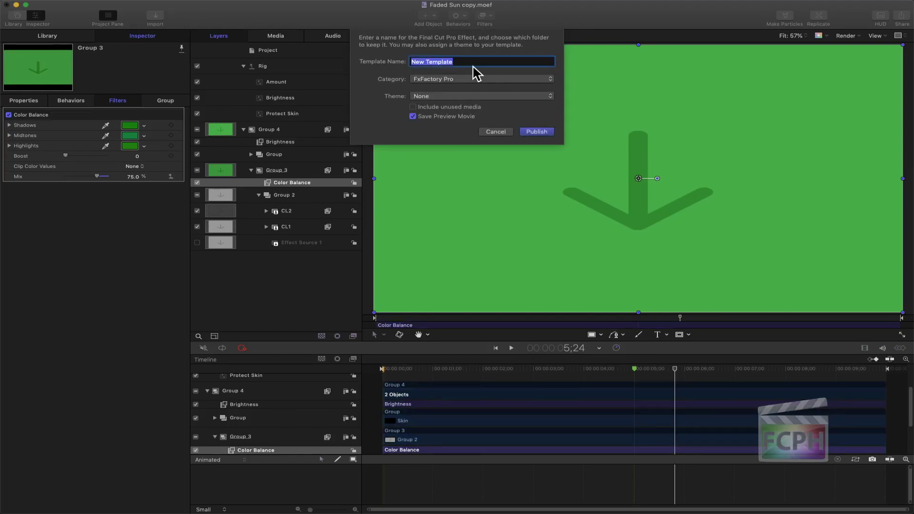
{"action": "key", "text": "BackSpace"}
{"action": "type", "text": "Fad"}
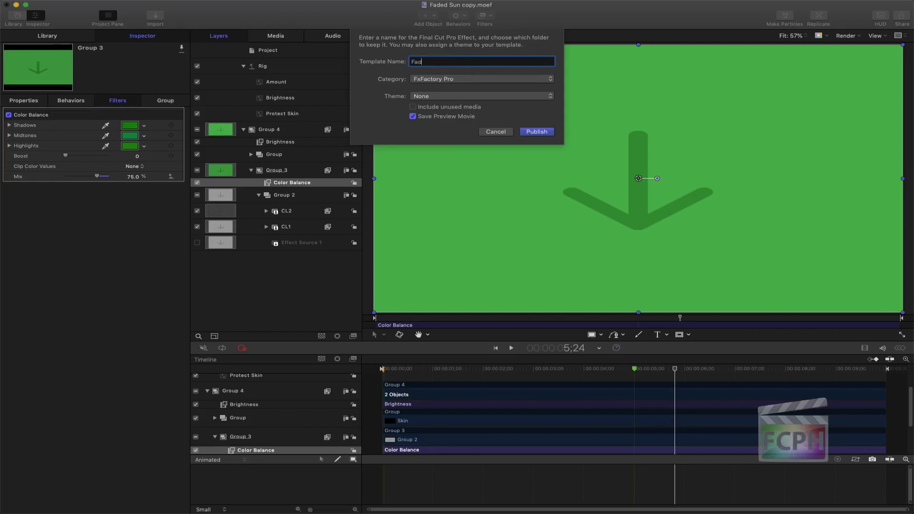
{"action": "type", "text": "ed Green"}
{"action": "left_click", "coordinate": [456, 83]}
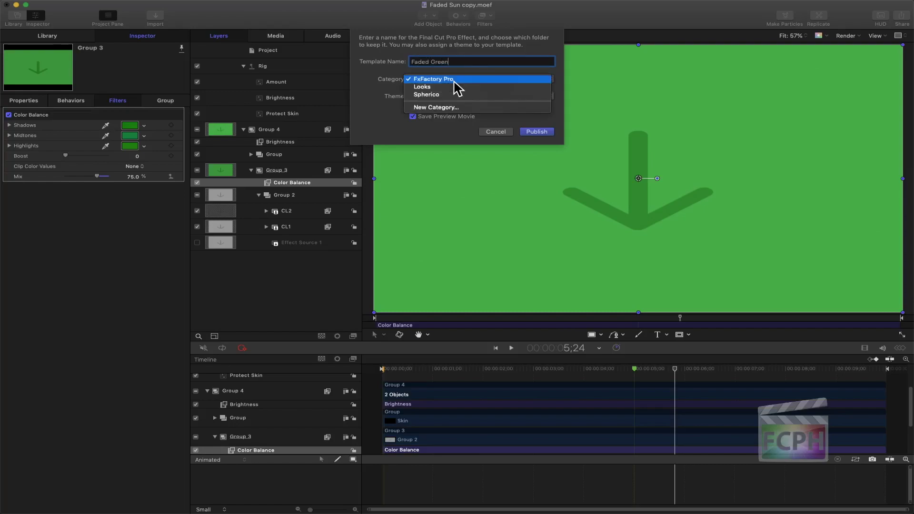
{"action": "left_click", "coordinate": [460, 87]}
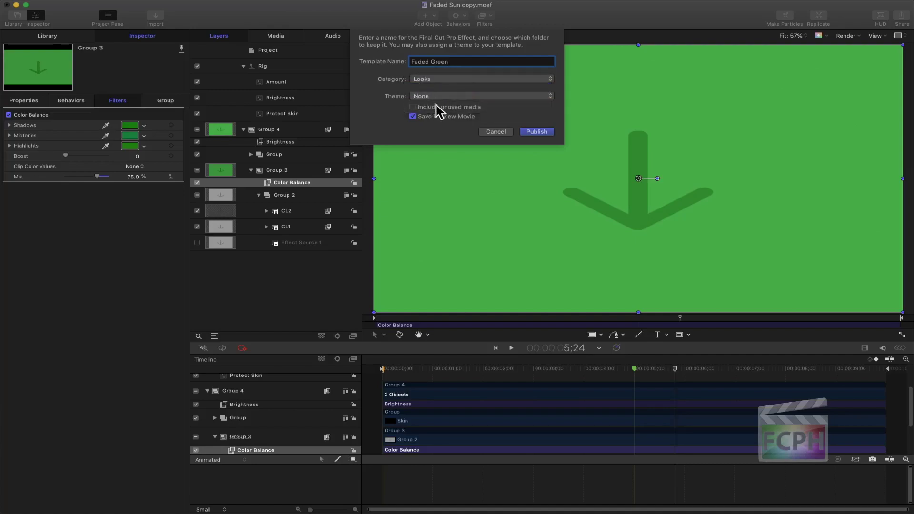
{"action": "left_click", "coordinate": [416, 117]}
{"action": "left_click", "coordinate": [537, 132]}
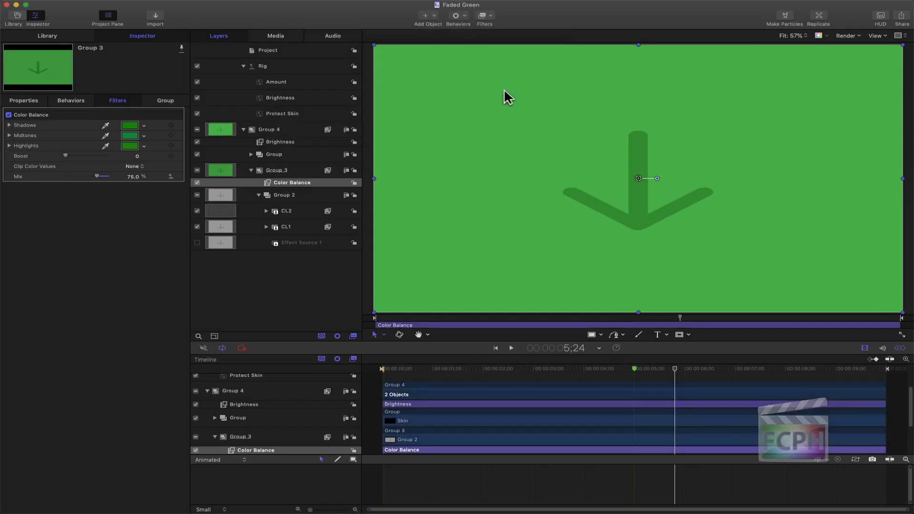
Step: Close the Faded Green project in Motion, return to Final Cut Pro, and apply the Faded Green look to the Octopus clip
{"action": "left_click", "coordinate": [6, 5]}
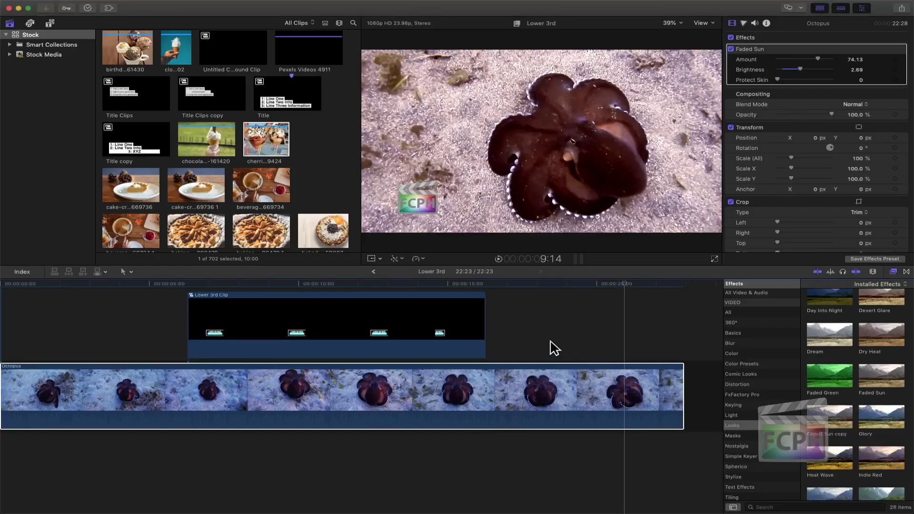
{"action": "left_click", "coordinate": [758, 425]}
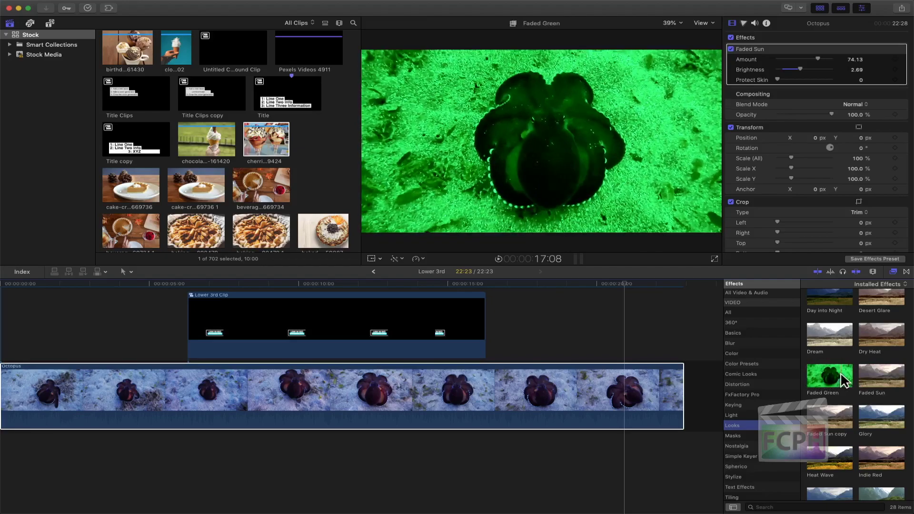
{"action": "left_click_drag", "start_coordinate": [841, 378], "coordinate": [588, 388]}
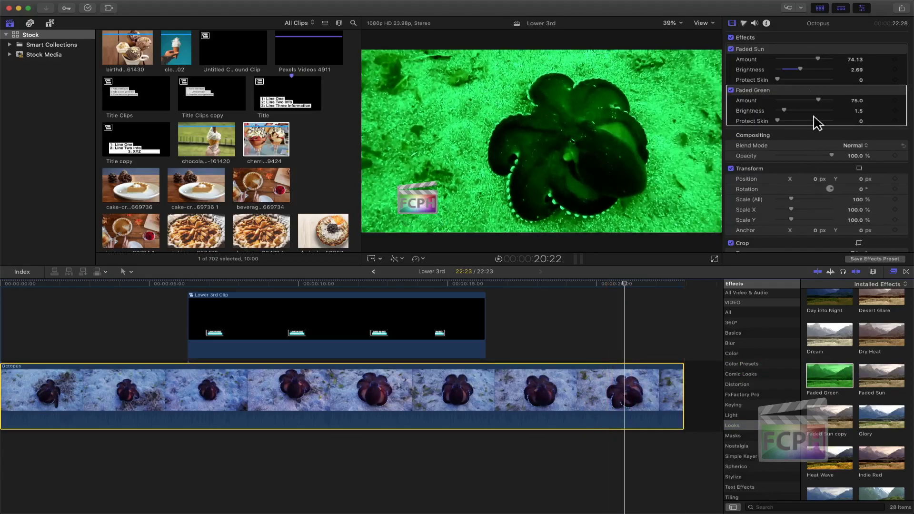
Step: Remove the Faded Green and Faded Sun effects from the Octopus clip
{"action": "left_click", "coordinate": [779, 95]}
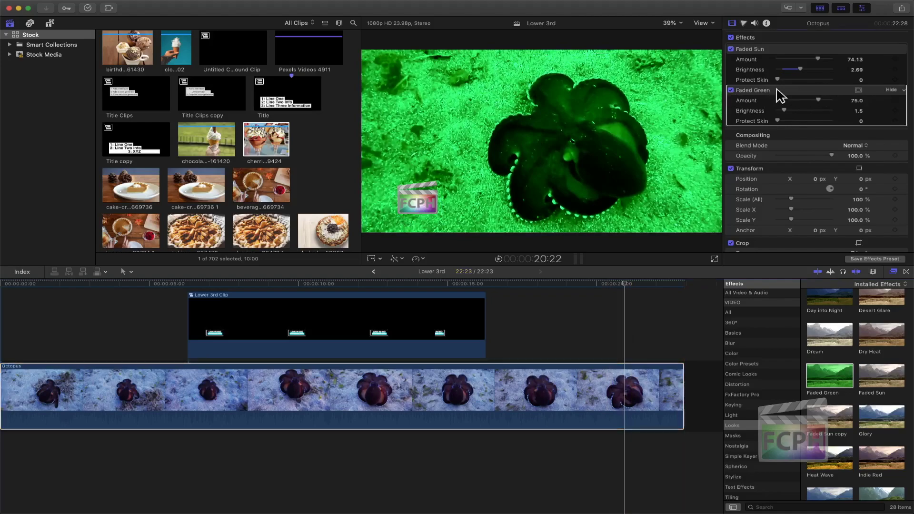
{"action": "key", "text": "Delete"}
{"action": "left_click", "coordinate": [772, 53]}
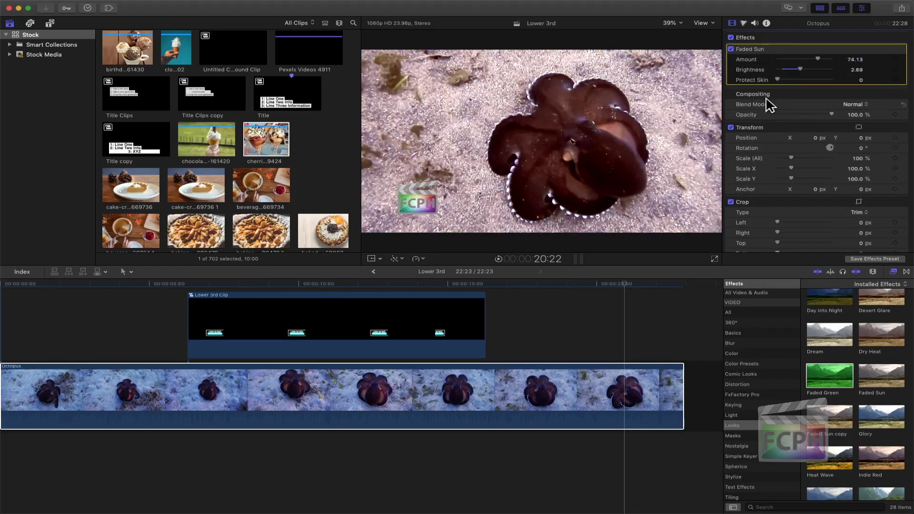
{"action": "key", "text": "Delete"}
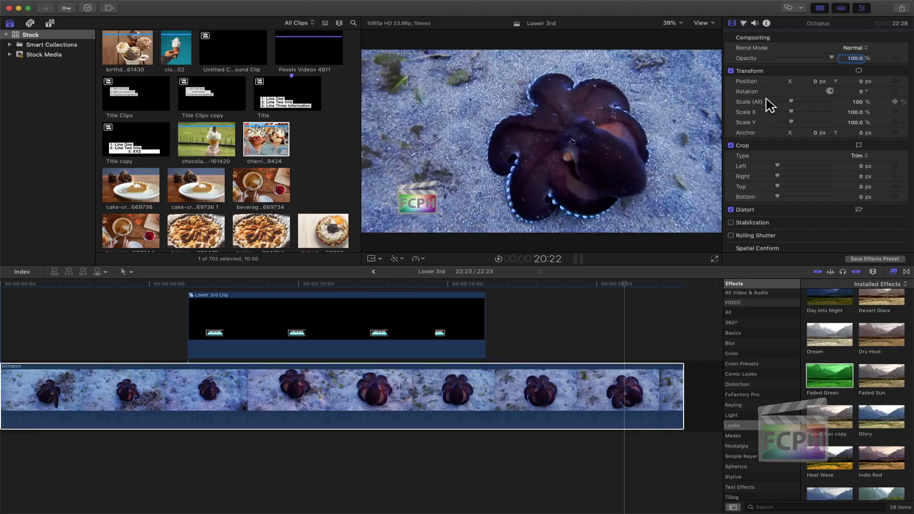
Step: Apply the Frost color preset to the Octopus clip
{"action": "left_click", "coordinate": [621, 408]}
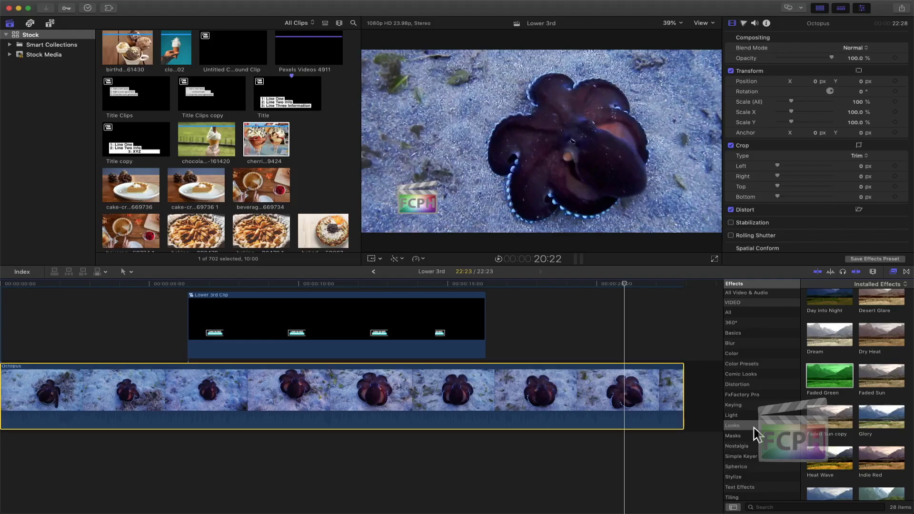
{"action": "scroll", "coordinate": [882, 380], "scroll_direction": "down", "scroll_amount": 5}
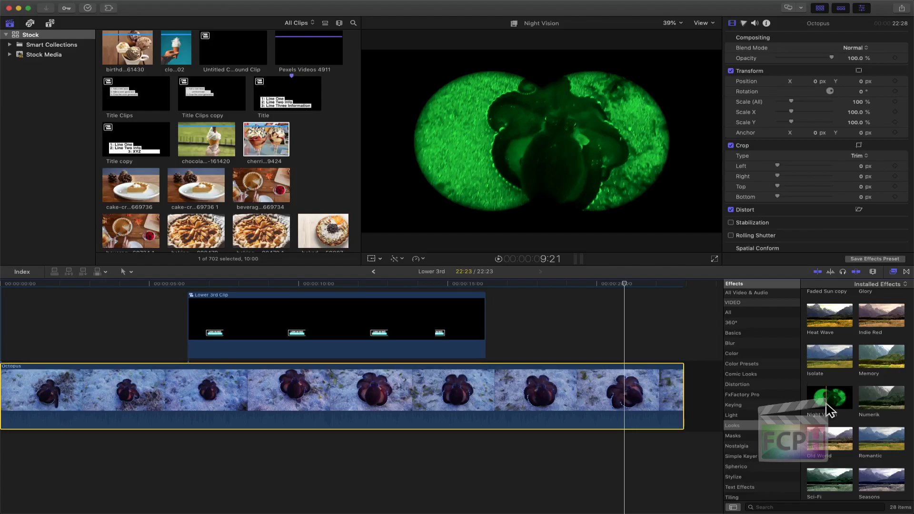
{"action": "left_click", "coordinate": [752, 363]}
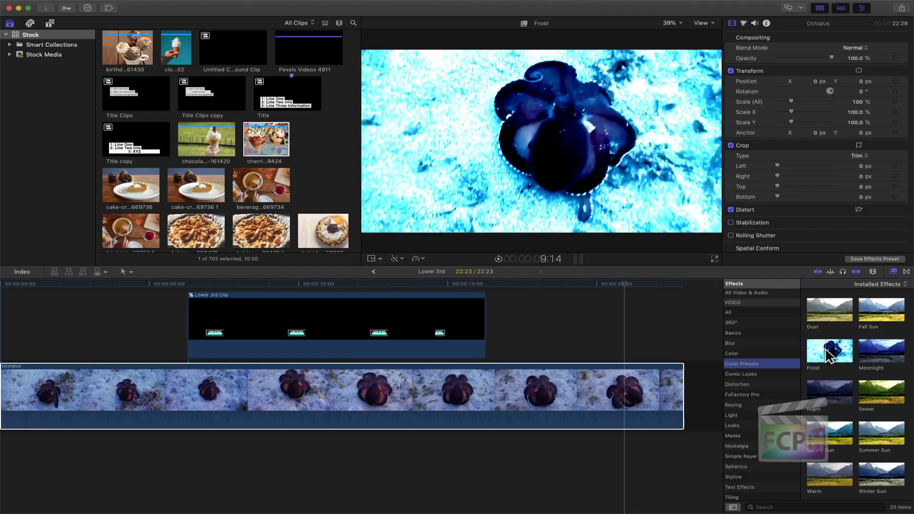
{"action": "double_click", "coordinate": [836, 357]}
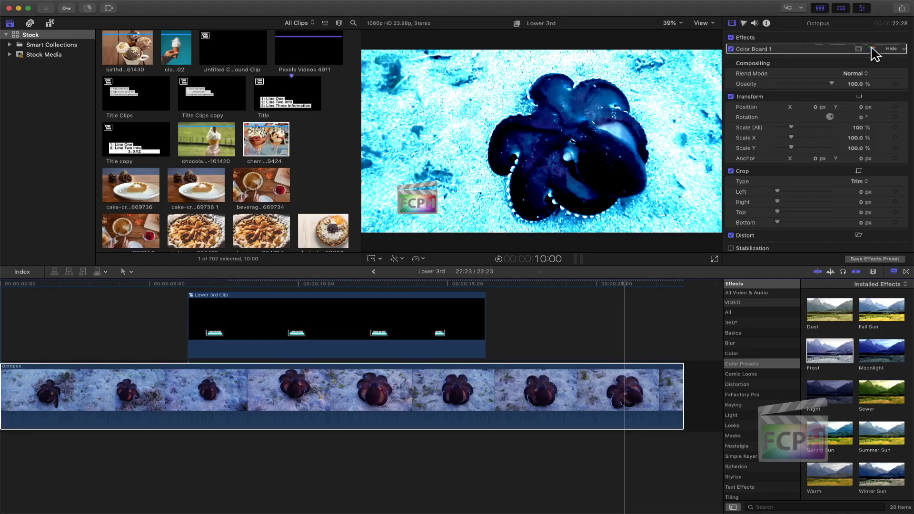
Step: In the clip's Color Board, set the exposure to 68% for Highlights and -29% for Shadows, and the Shadows saturation to -71%
{"action": "left_click", "coordinate": [872, 48]}
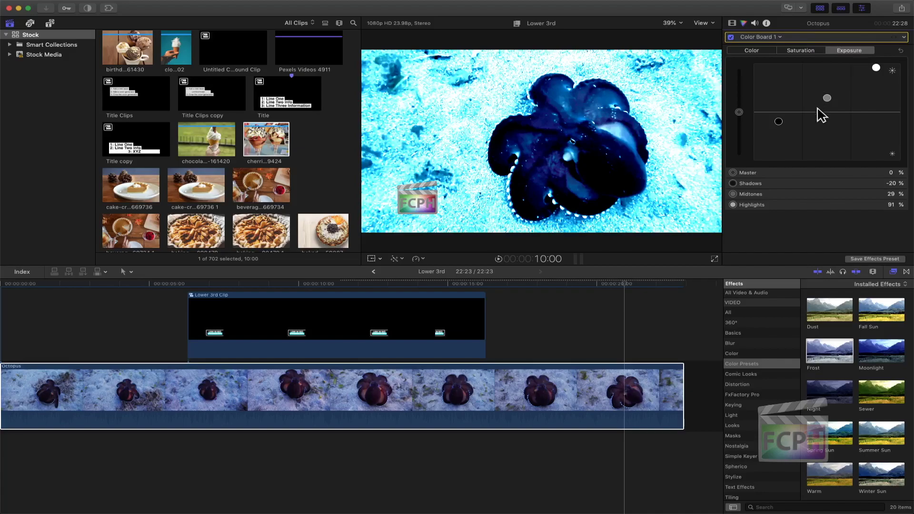
{"action": "left_click_drag", "start_coordinate": [877, 67], "coordinate": [876, 79]}
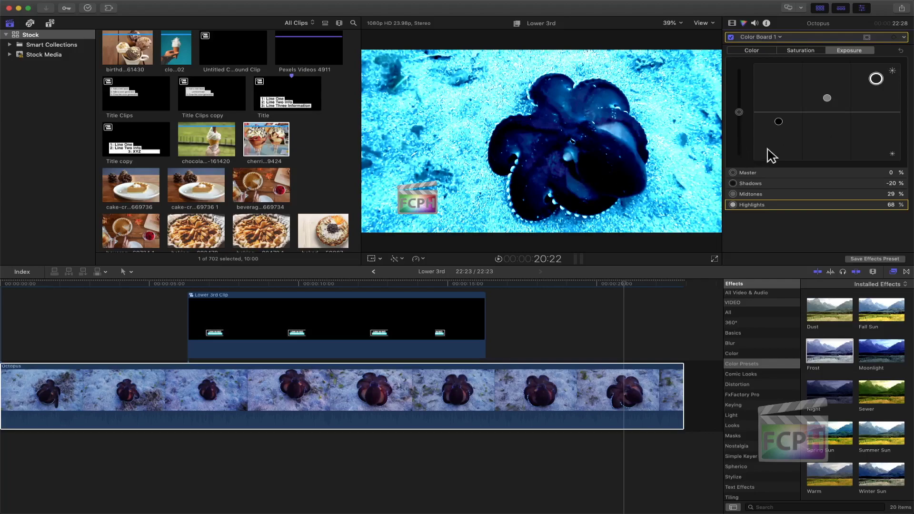
{"action": "left_click_drag", "start_coordinate": [779, 122], "coordinate": [779, 127]}
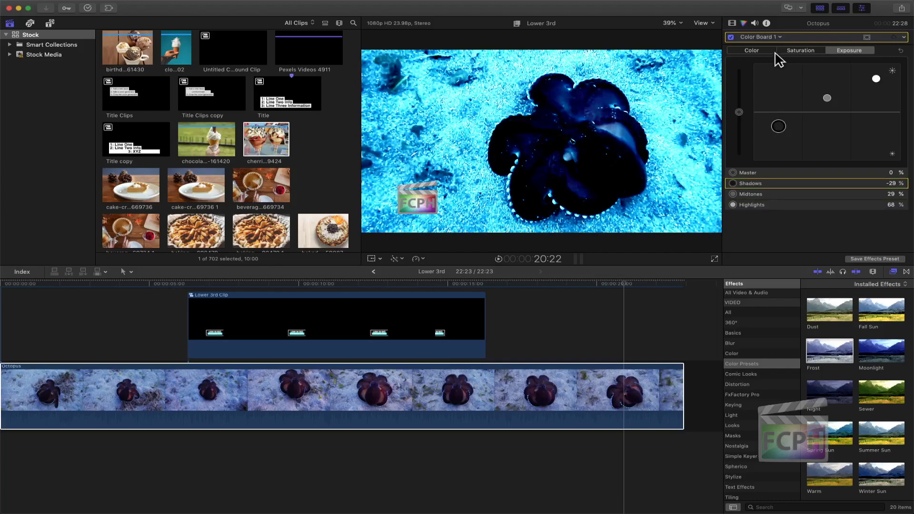
{"action": "left_click", "coordinate": [792, 53]}
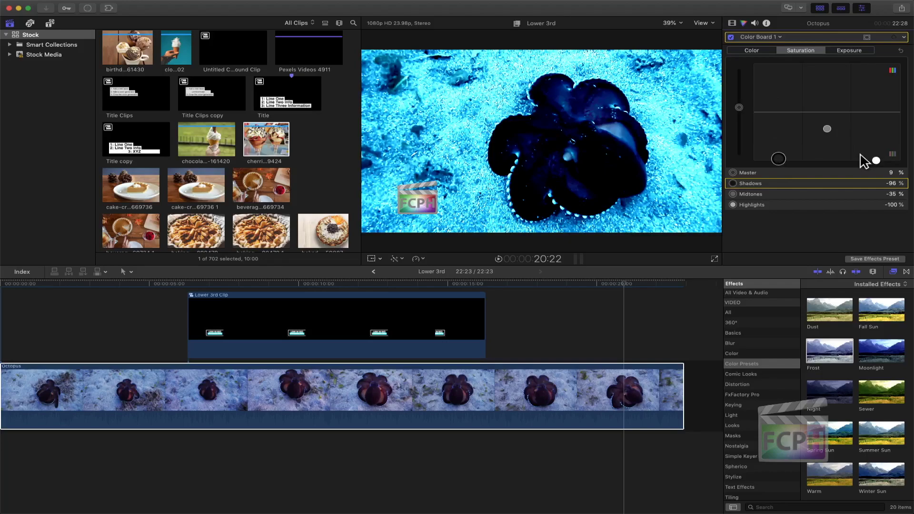
{"action": "left_click_drag", "start_coordinate": [780, 160], "coordinate": [783, 150]}
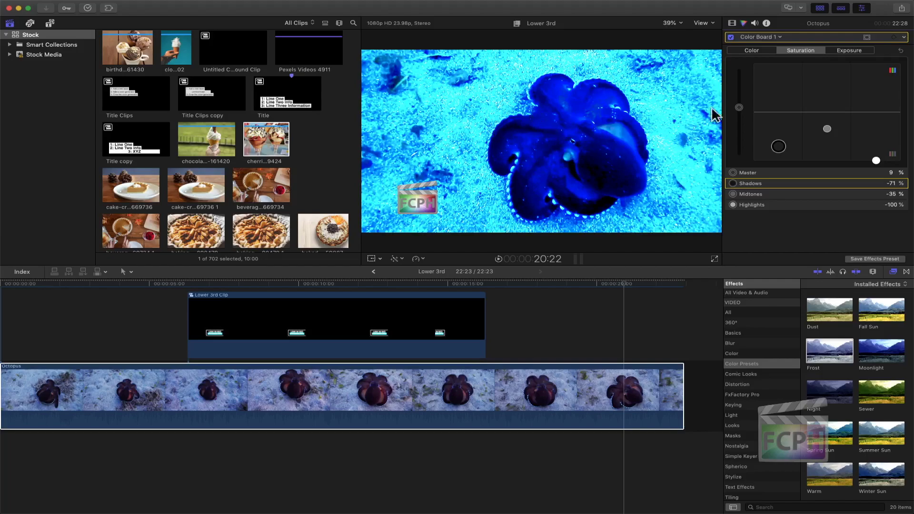
Step: Set the Color Board's Highlights color to 237° at 73%, and return to the Looks effects category
{"action": "left_click", "coordinate": [752, 52]}
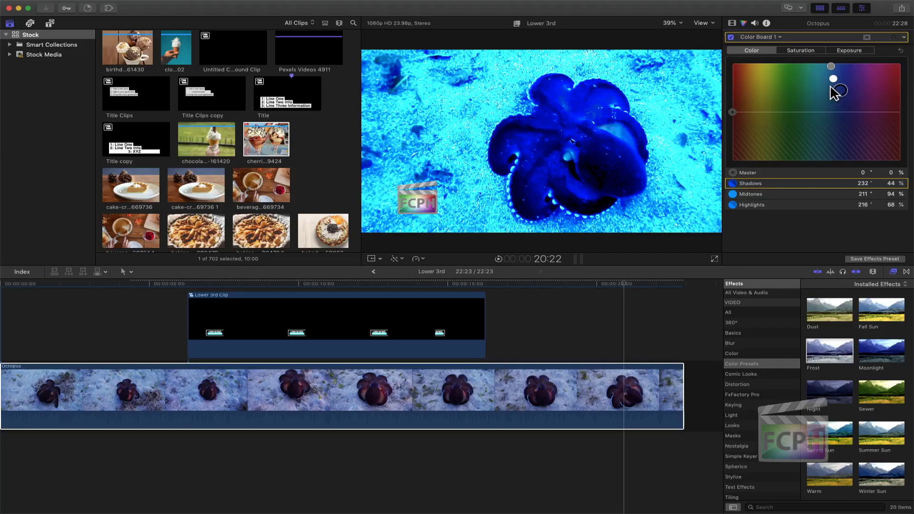
{"action": "mouse_move", "coordinate": [836, 79]}
{"action": "left_mouse_down"}
{"action": "mouse_move", "coordinate": [817, 83]}
{"action": "mouse_move", "coordinate": [843, 78]}
{"action": "left_mouse_up"}
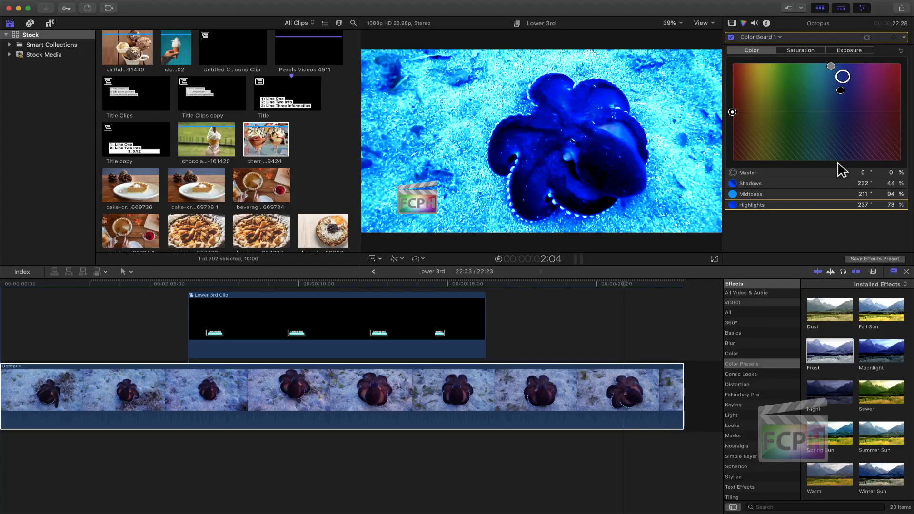
{"action": "left_click", "coordinate": [746, 426]}
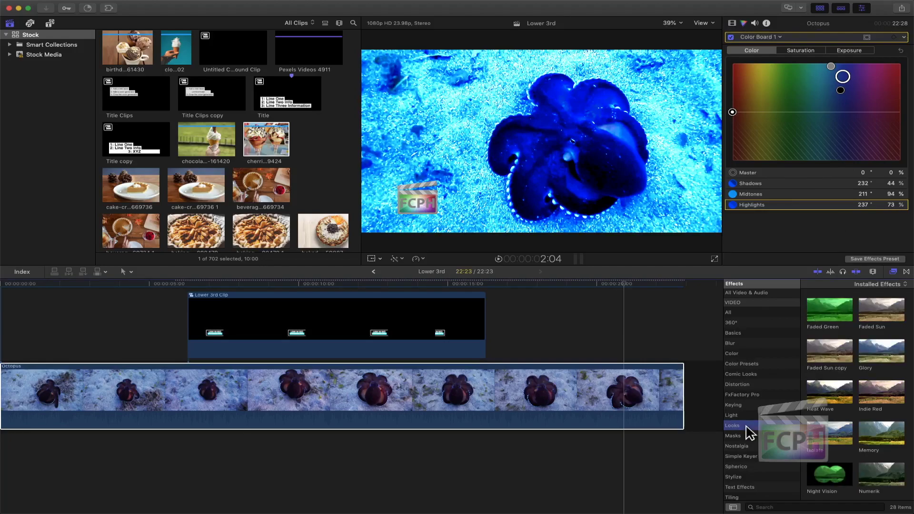